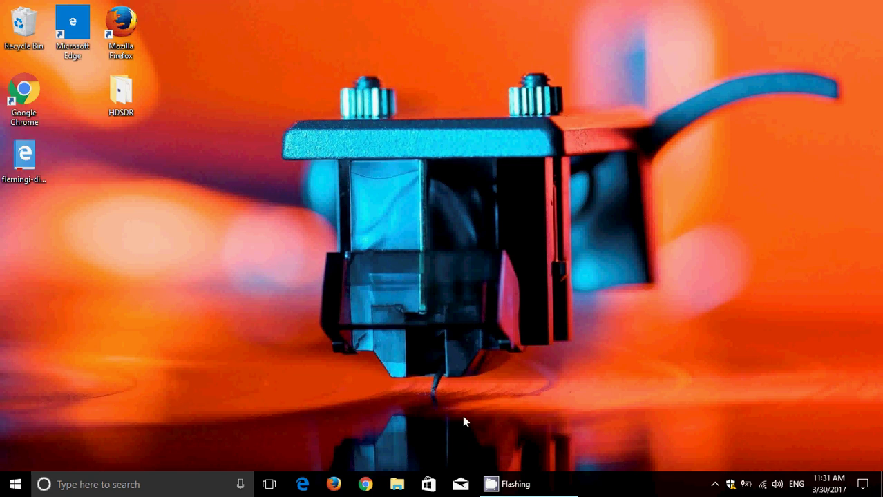
{"action": "left_click", "coordinate": [863, 484]}
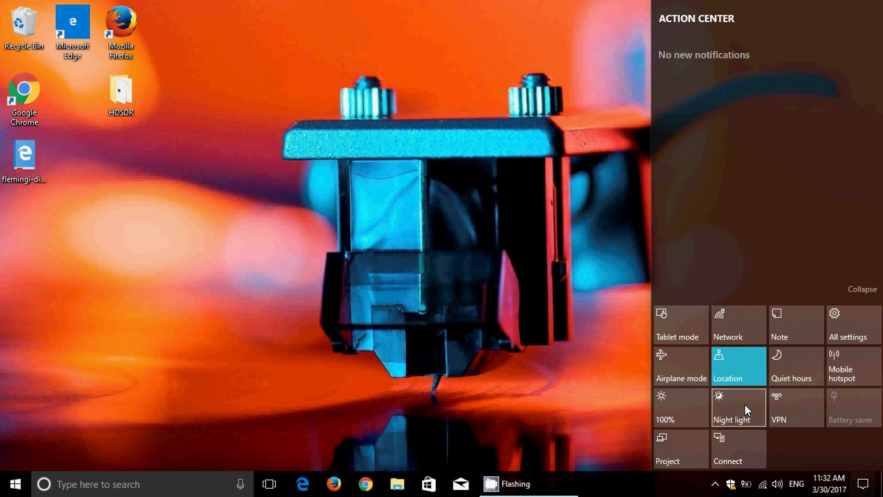
- Open Settings from Action Center, go to System > Display and turn Night light off
{"action": "left_click", "coordinate": [845, 336]}
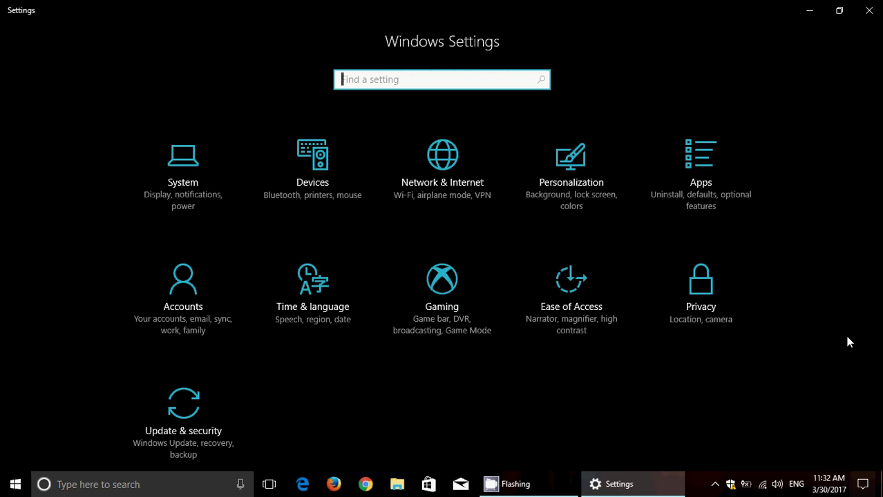
{"action": "left_click", "coordinate": [192, 176]}
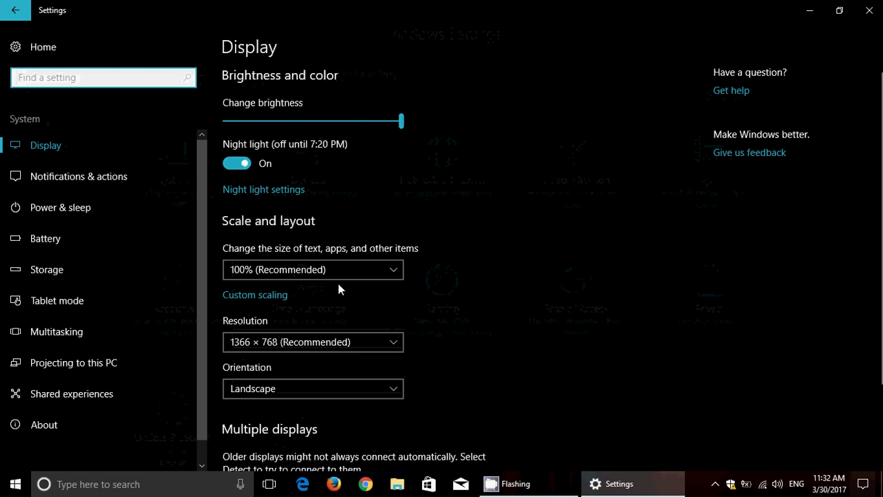
{"action": "left_click", "coordinate": [246, 162]}
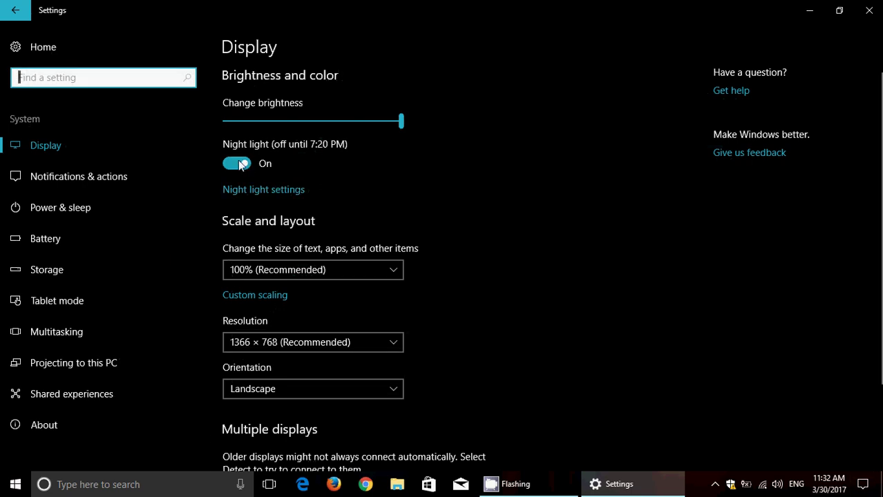
- Open Night light settings to see the colour temperature slider and Schedule night light (Off)
{"action": "left_click", "coordinate": [274, 190]}
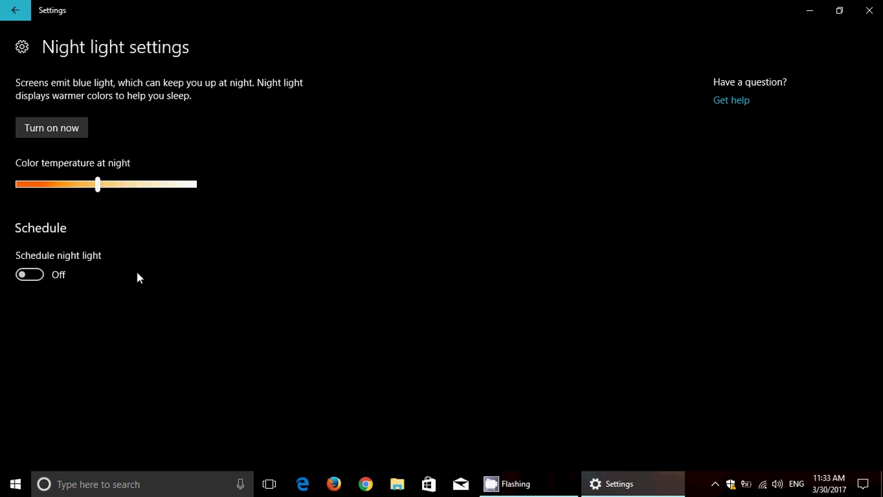
{"action": "left_click", "coordinate": [39, 278]}
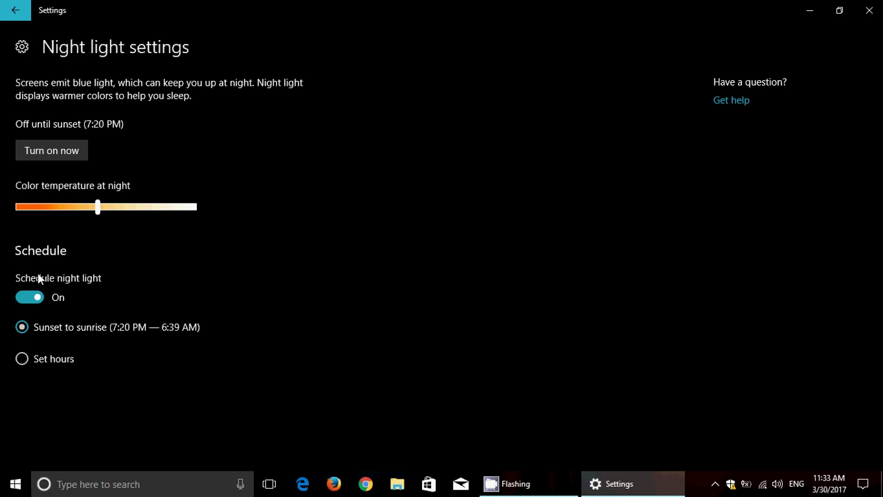
{"action": "left_click", "coordinate": [21, 361]}
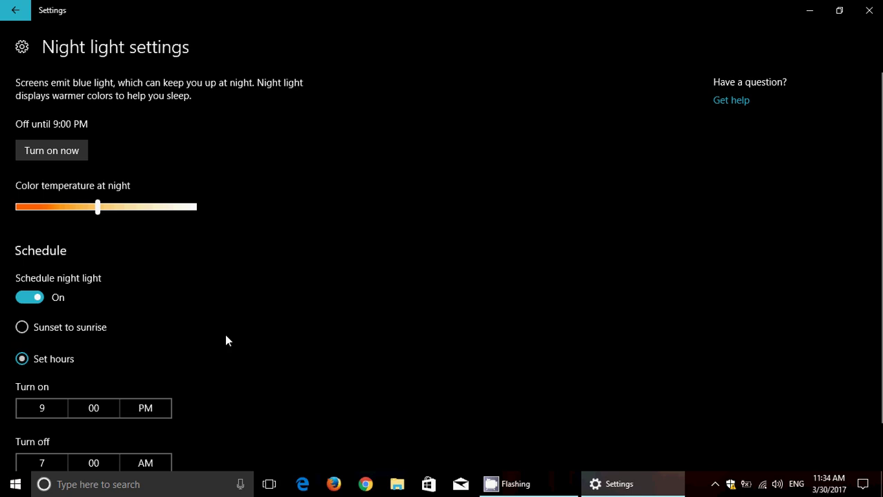
{"action": "left_click", "coordinate": [29, 298]}
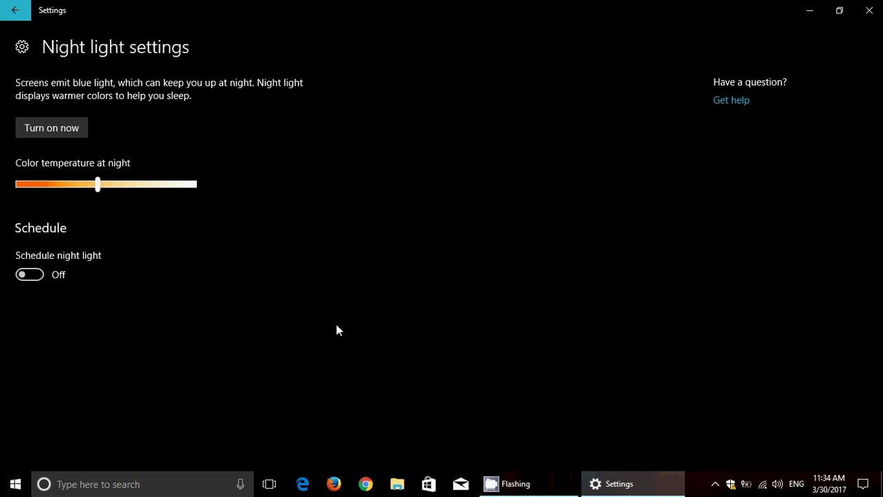
- Go back to Display, close Settings, and reopen it via Action Center's All settings tile
{"action": "left_click", "coordinate": [15, 10]}
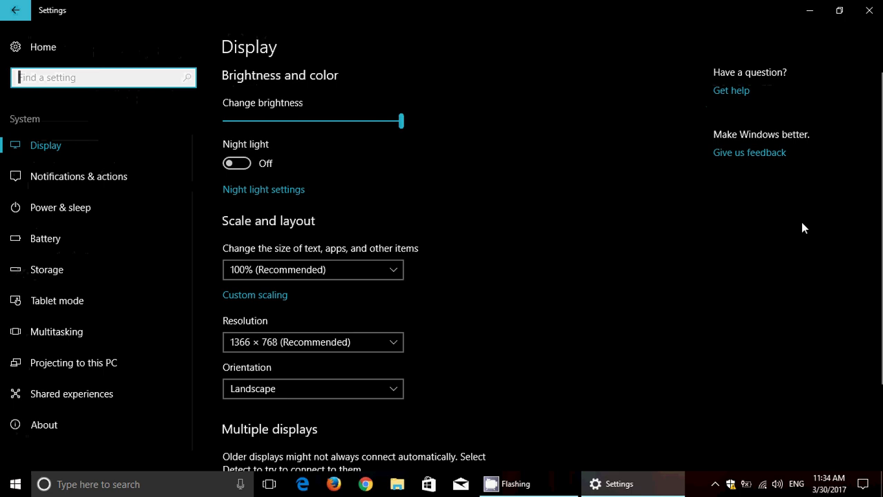
{"action": "left_click", "coordinate": [869, 10]}
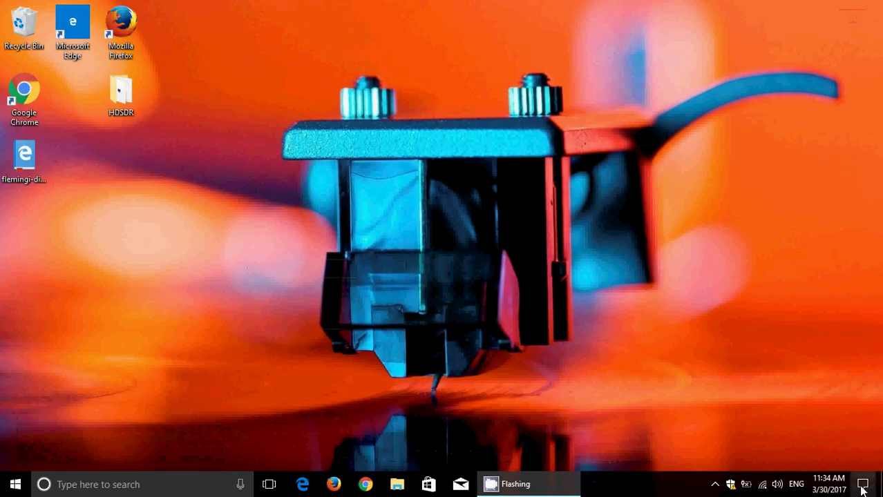
{"action": "left_click", "coordinate": [862, 486]}
{"action": "left_click", "coordinate": [846, 323]}
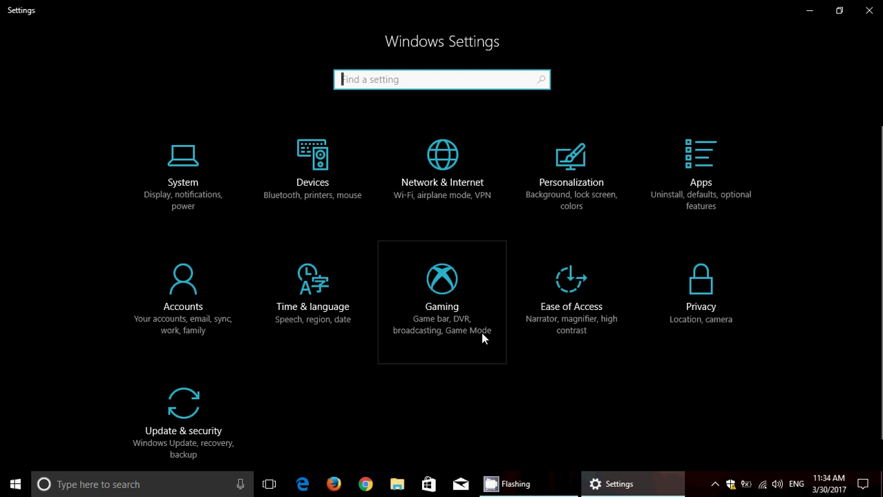
- Open the Gaming category and scroll down to the Game bar keyboard shortcuts
{"action": "left_click", "coordinate": [444, 304]}
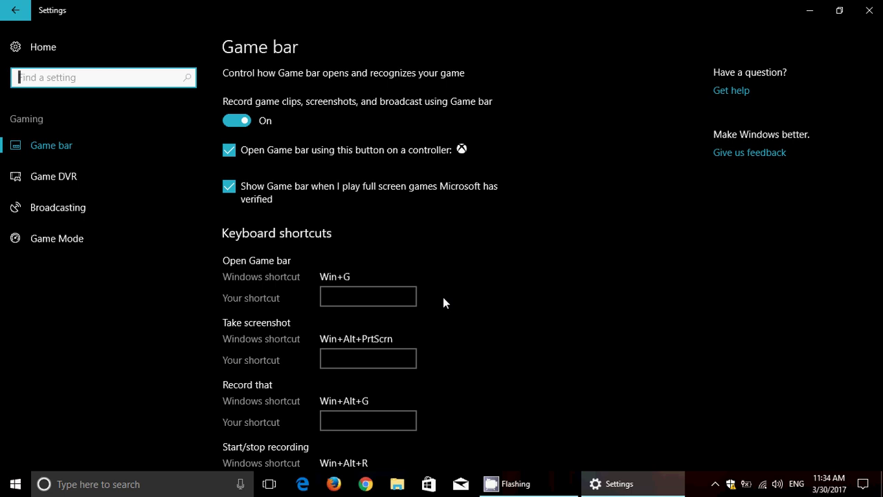
{"action": "scroll", "coordinate": [443, 302], "scroll_direction": "down", "scroll_amount": 3}
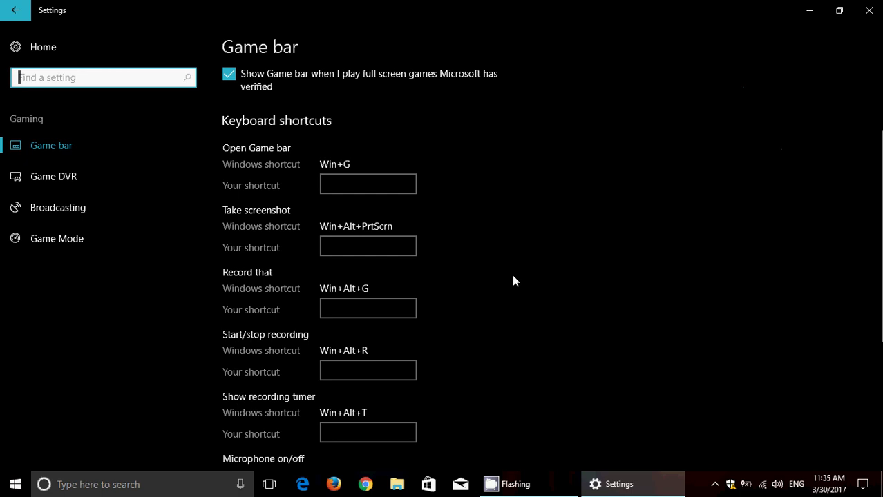
- Toggle the Game bar overlay with Win+G, review the shortcuts, then bring the overlay back
{"action": "key", "text": "super+g"}
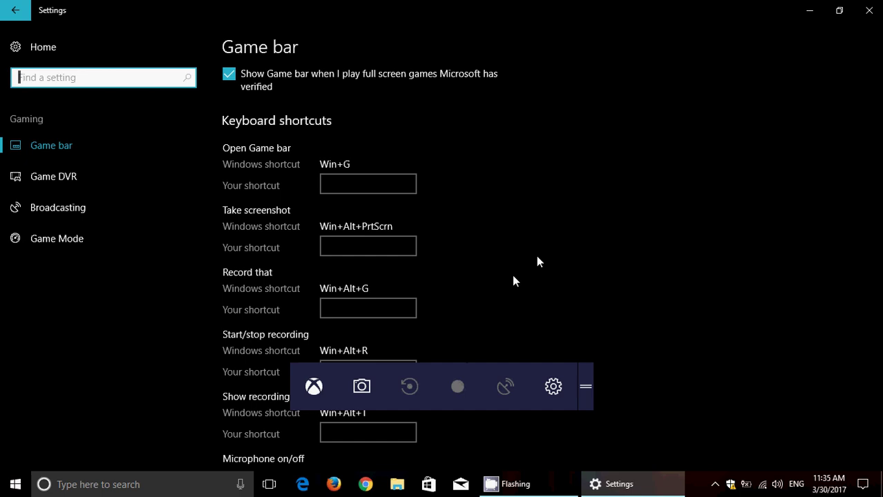
{"action": "key", "text": "super+g"}
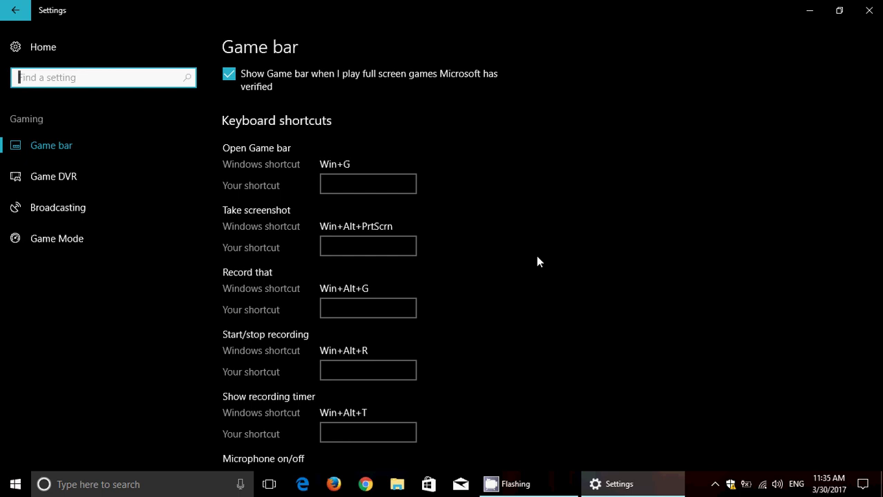
{"action": "scroll", "coordinate": [509, 307], "scroll_direction": "down", "scroll_amount": 5}
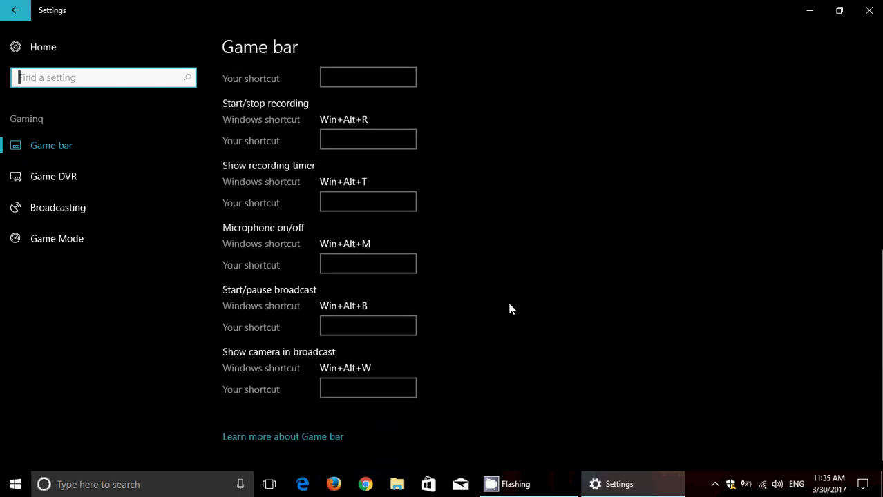
{"action": "scroll", "coordinate": [509, 309], "scroll_direction": "up", "scroll_amount": 5}
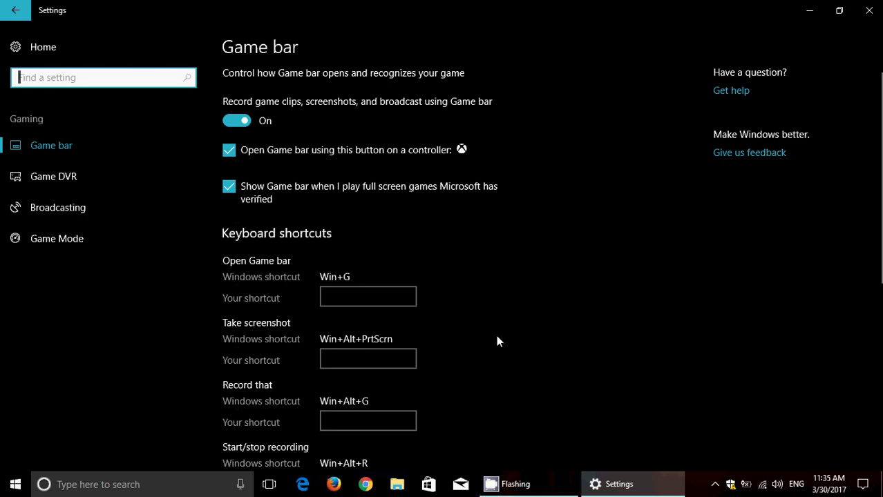
{"action": "key", "text": "super+g"}
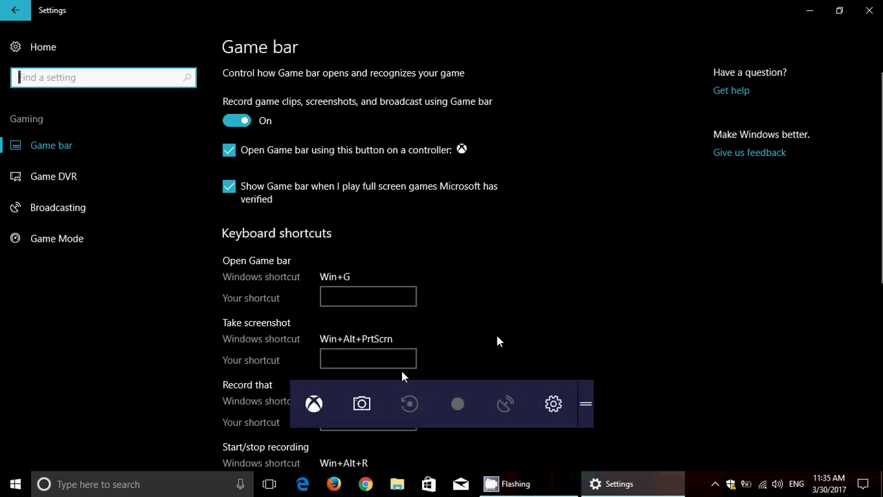
- Launch the Xbox app from the Game bar's Xbox button, then close its window
{"action": "left_click", "coordinate": [315, 404]}
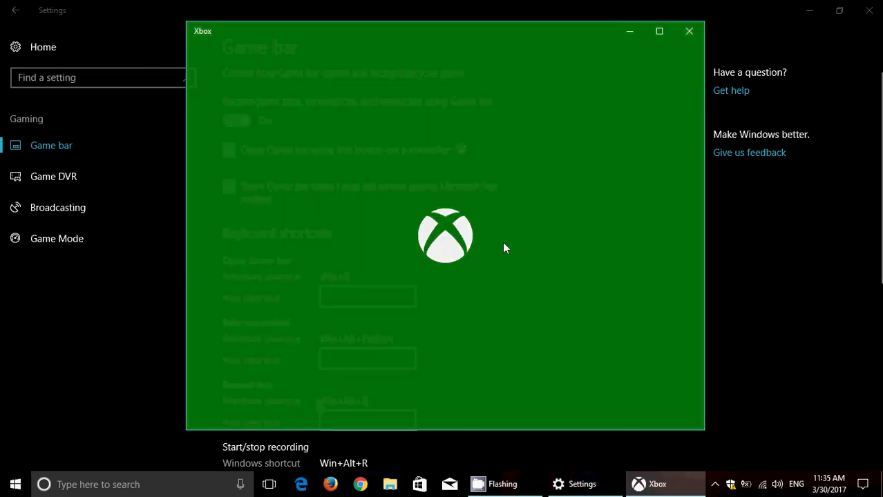
{"action": "left_click", "coordinate": [689, 31]}
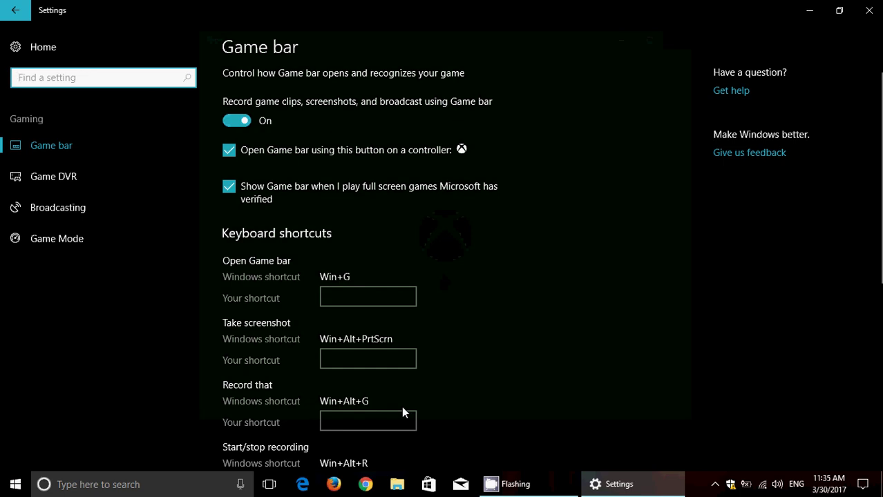
- Reopen the Game bar overlay with Win+G over the Game bar settings page
{"action": "key", "text": "super+g"}
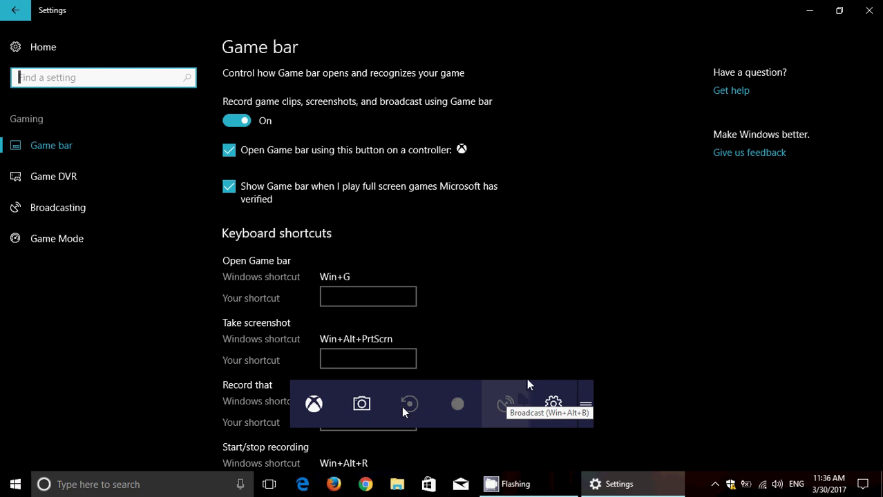
- Open the Game bar's gear panel to view General options, with Game Mode unchecked
{"action": "left_click", "coordinate": [552, 405]}
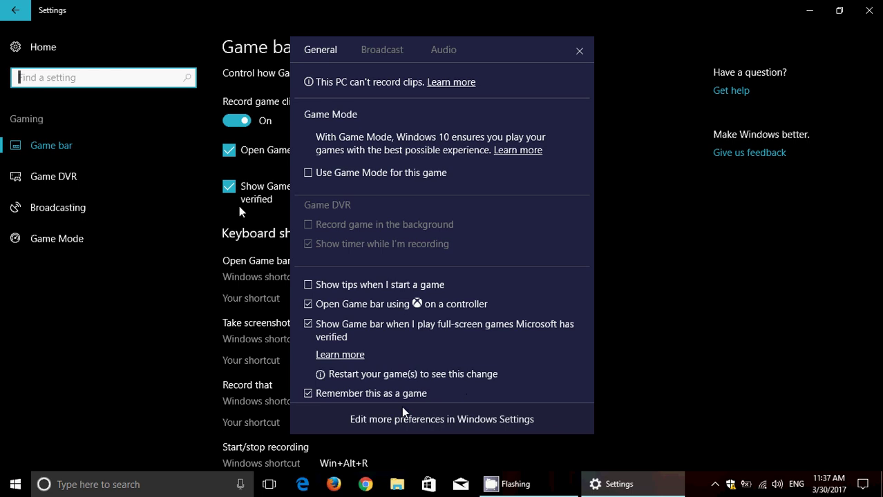
- Close the Game bar panel, review the Game DVR options, then open the Broadcasting page
{"action": "left_click", "coordinate": [579, 52]}
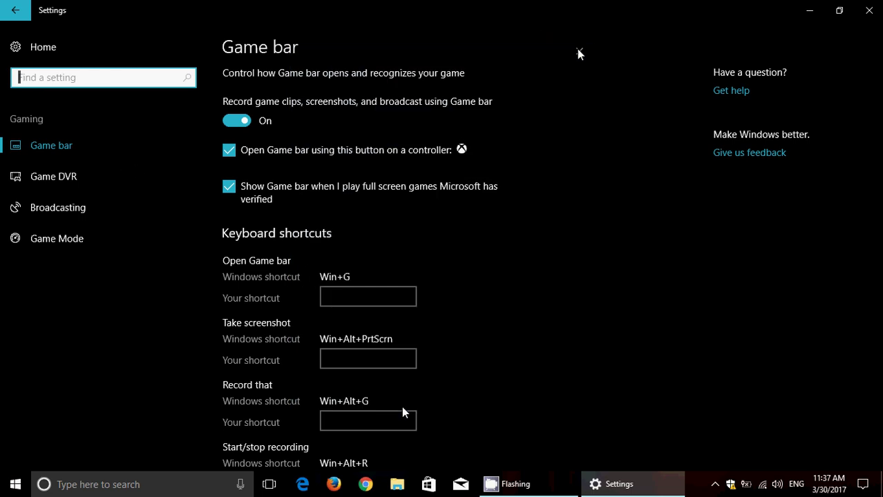
{"action": "left_click", "coordinate": [64, 166]}
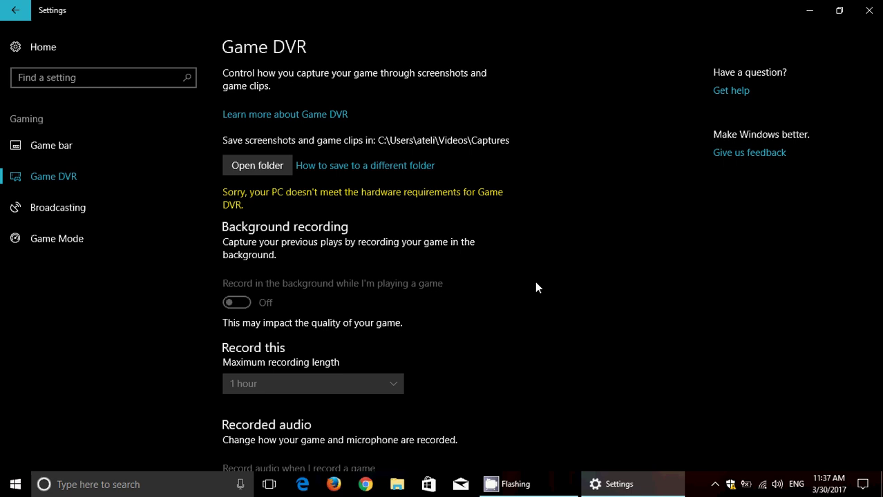
{"action": "scroll", "coordinate": [536, 287], "scroll_direction": "down", "scroll_amount": 3}
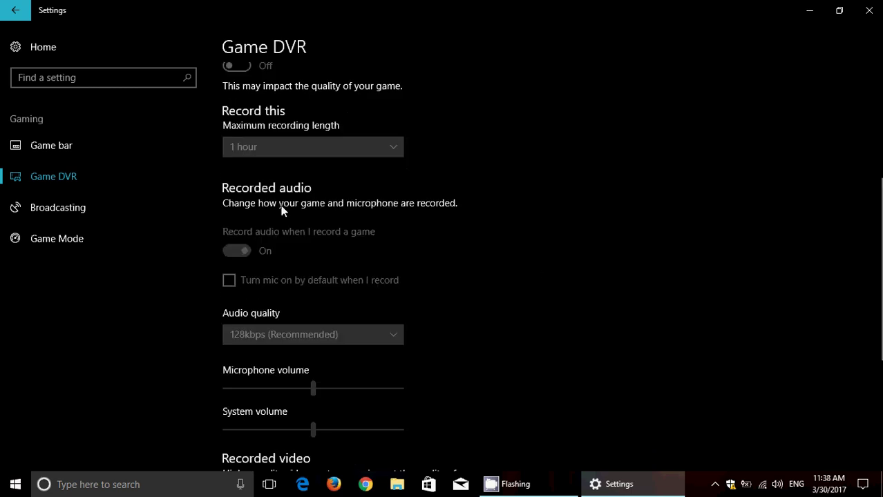
{"action": "left_click", "coordinate": [114, 217]}
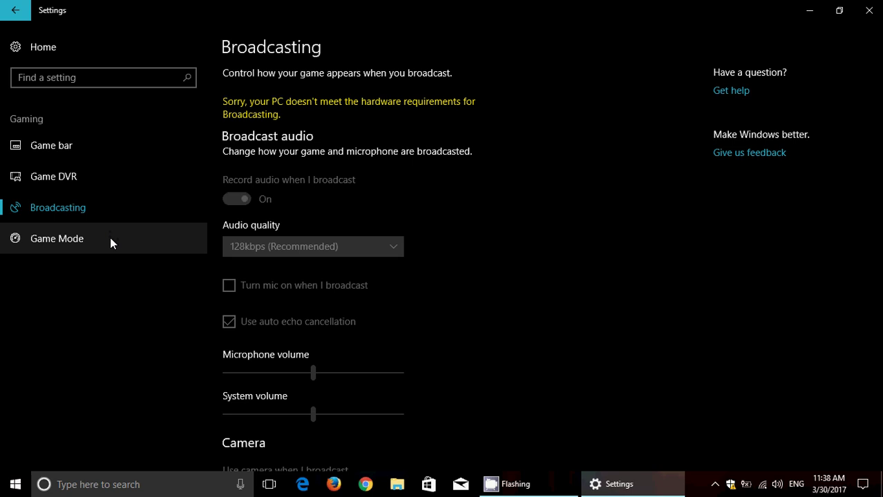
- View Game Mode (off), then step back through Broadcasting and Game DVR to Game bar
{"action": "left_click", "coordinate": [110, 242]}
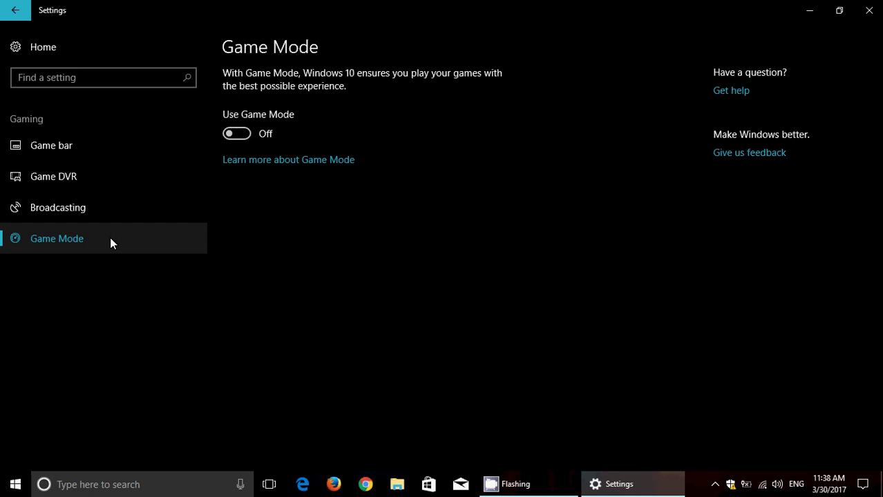
{"action": "left_click", "coordinate": [85, 207]}
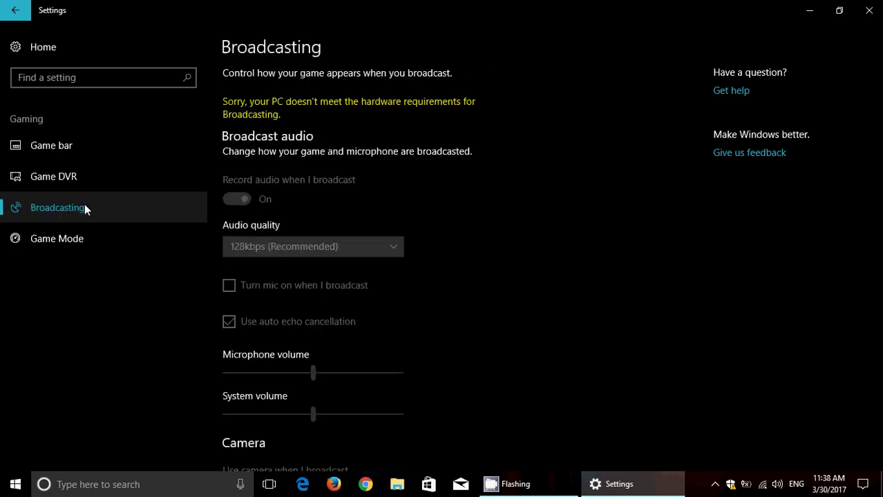
{"action": "left_click", "coordinate": [85, 166]}
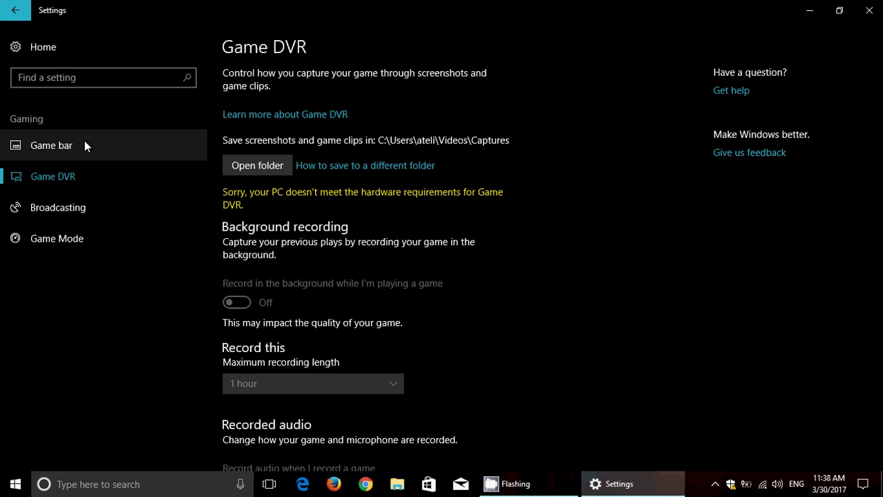
{"action": "left_click", "coordinate": [84, 144]}
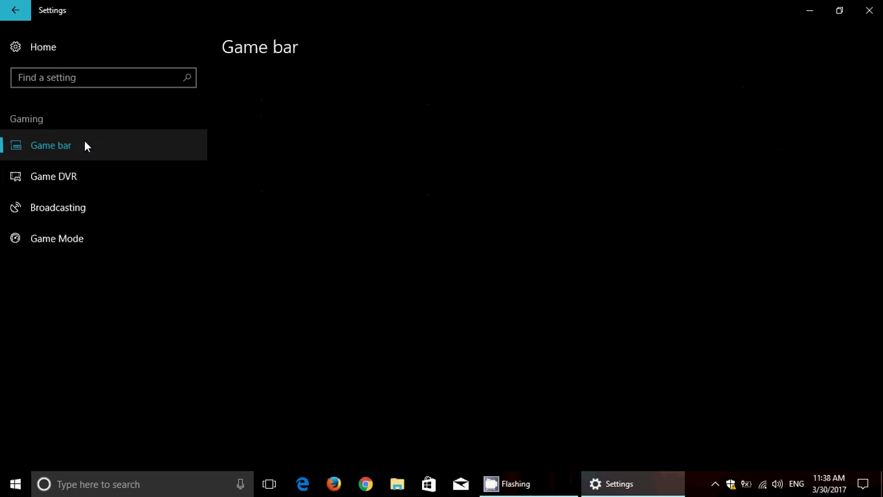
- Go back to the Settings home page, then stop the CamStudio recording from the system tray
{"action": "left_click", "coordinate": [17, 10]}
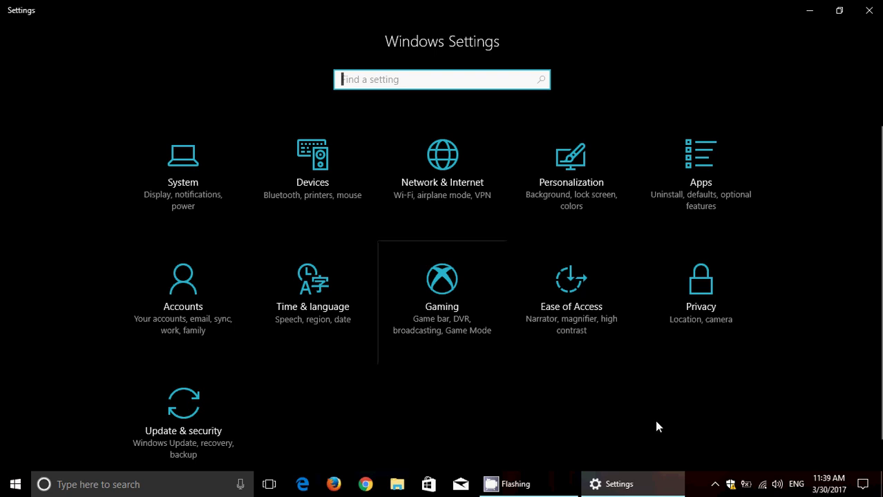
{"action": "left_click", "coordinate": [715, 485]}
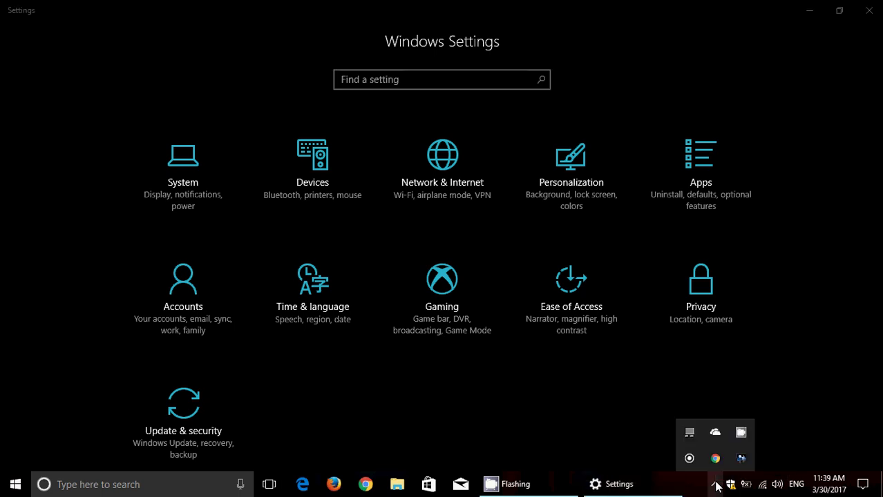
{"action": "left_click", "coordinate": [742, 432]}
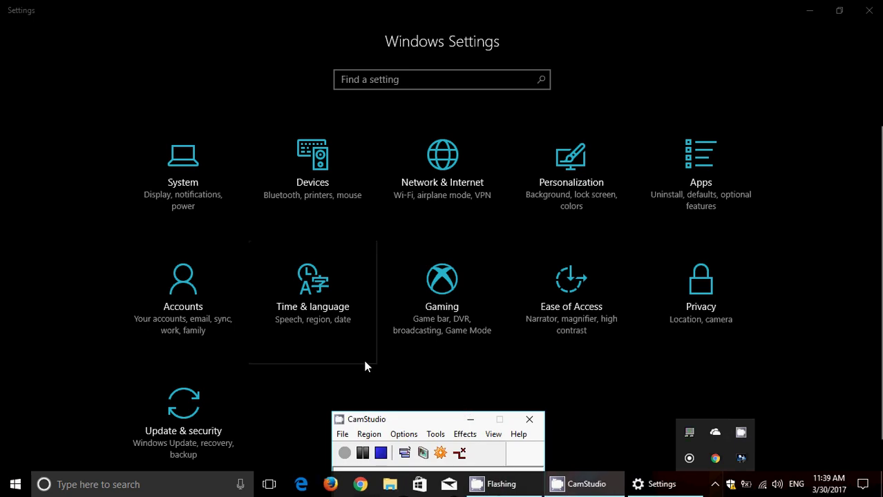
{"action": "left_click", "coordinate": [382, 456]}
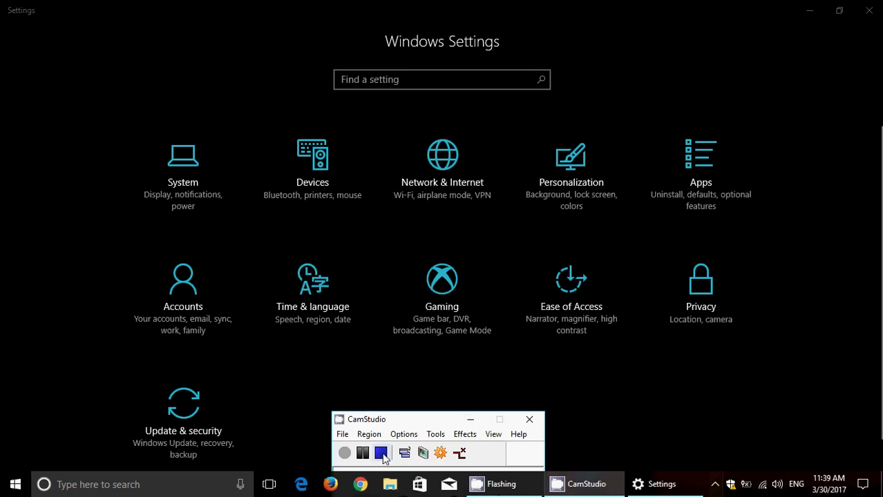